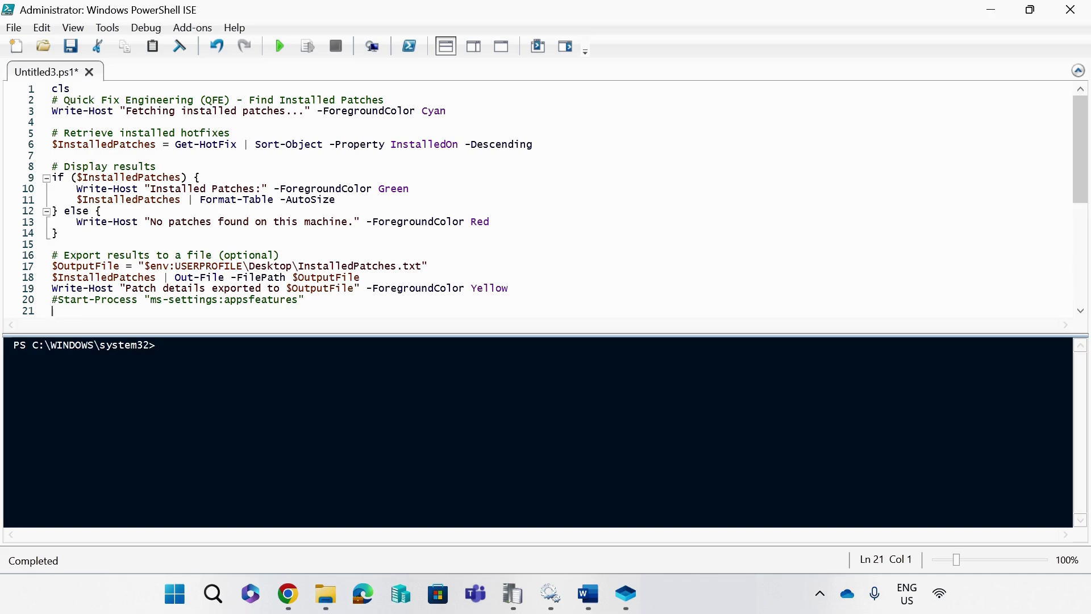
# - Run the entire script to list the installed patches and export them to InstalledPatches.txt
pyautogui.hotkey('ctrl', 'a')
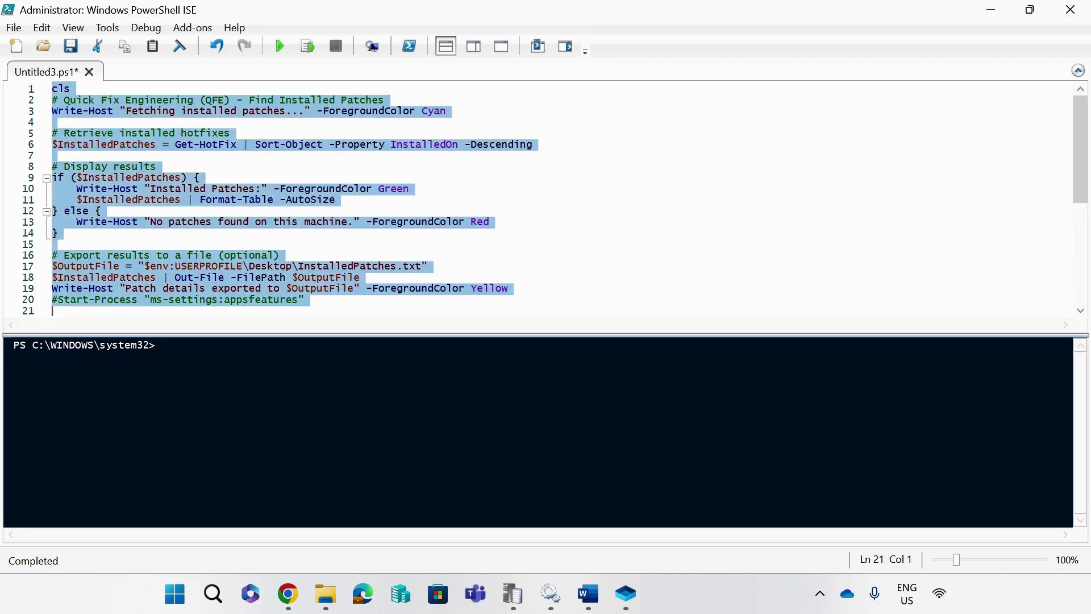
pyautogui.click(307, 48)
pyautogui.click(426, 311)
pyautogui.moveTo(427, 333); pyautogui.dragTo(427, 343)
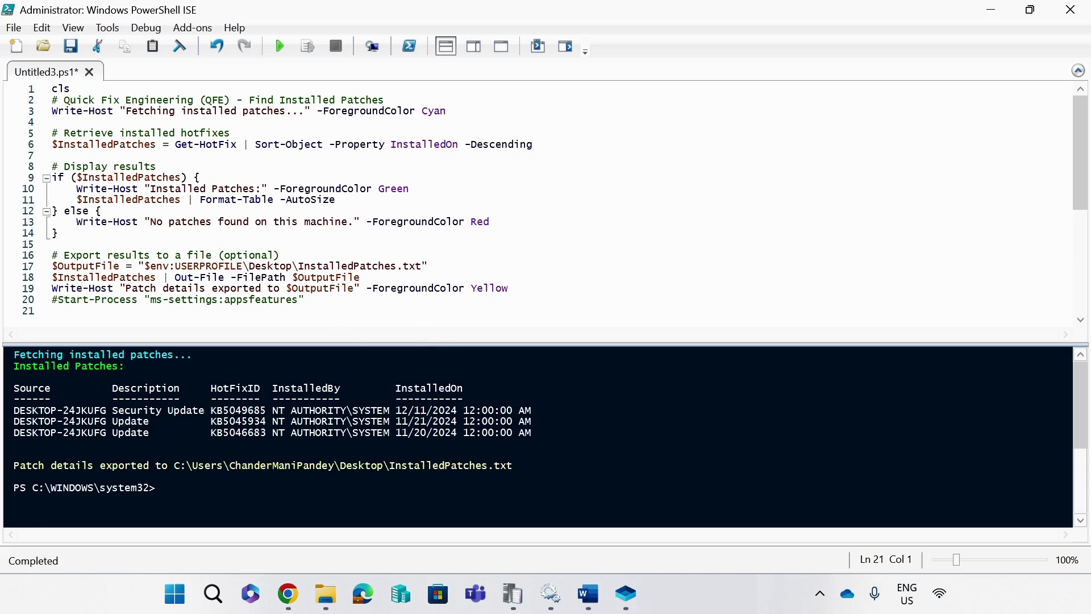
# - Run only the Start-Process "ms-settings:appsfeatures" command, and open the Uninstall updates page from the Windows Update history
pyautogui.moveTo(305, 300); pyautogui.dragTo(65, 300)
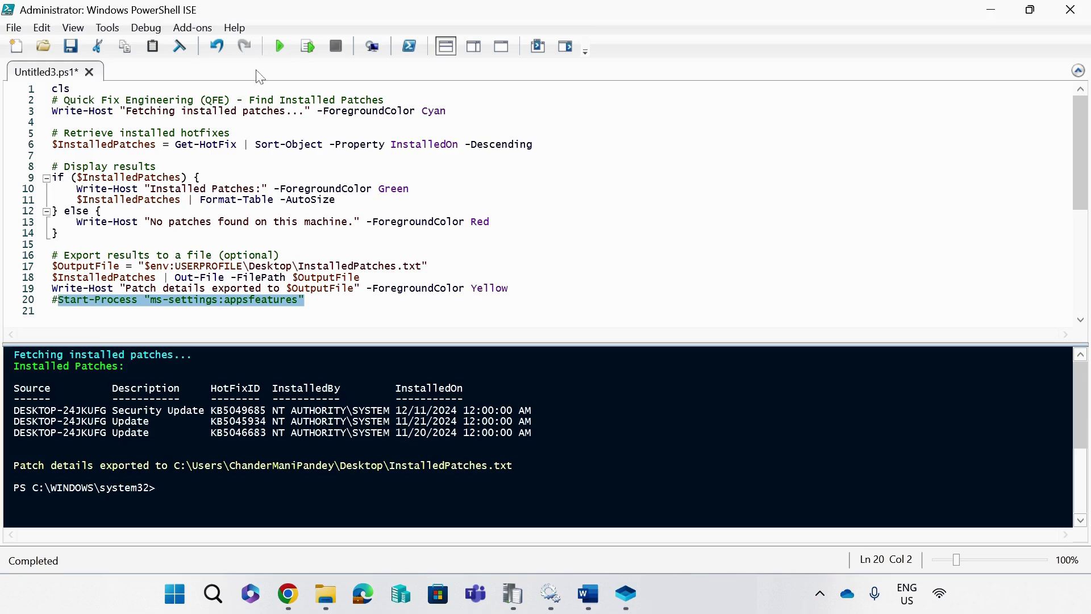
pyautogui.click(308, 47)
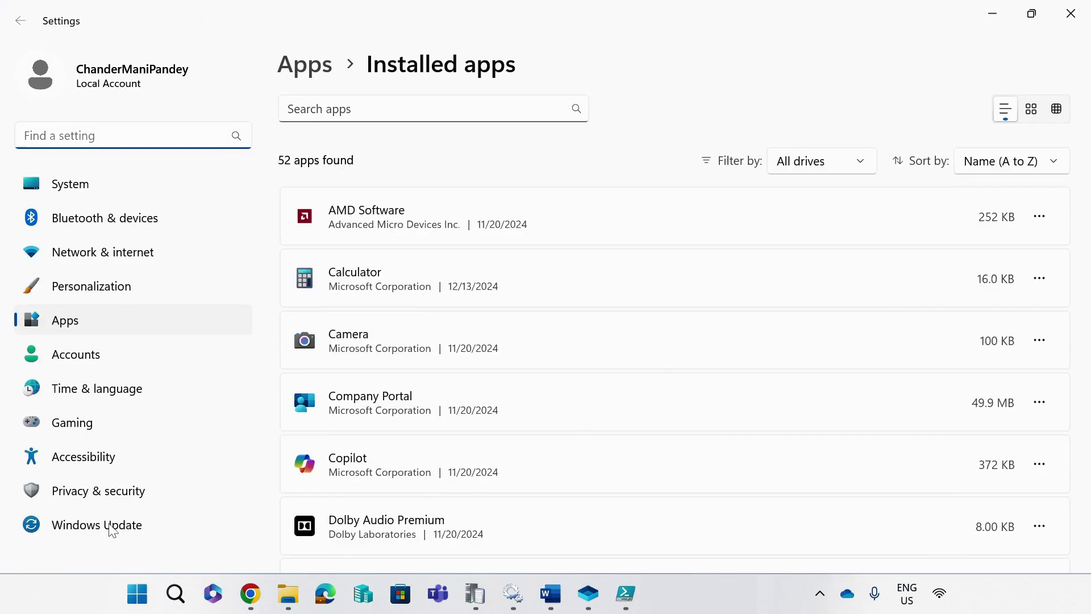
pyautogui.click(112, 529)
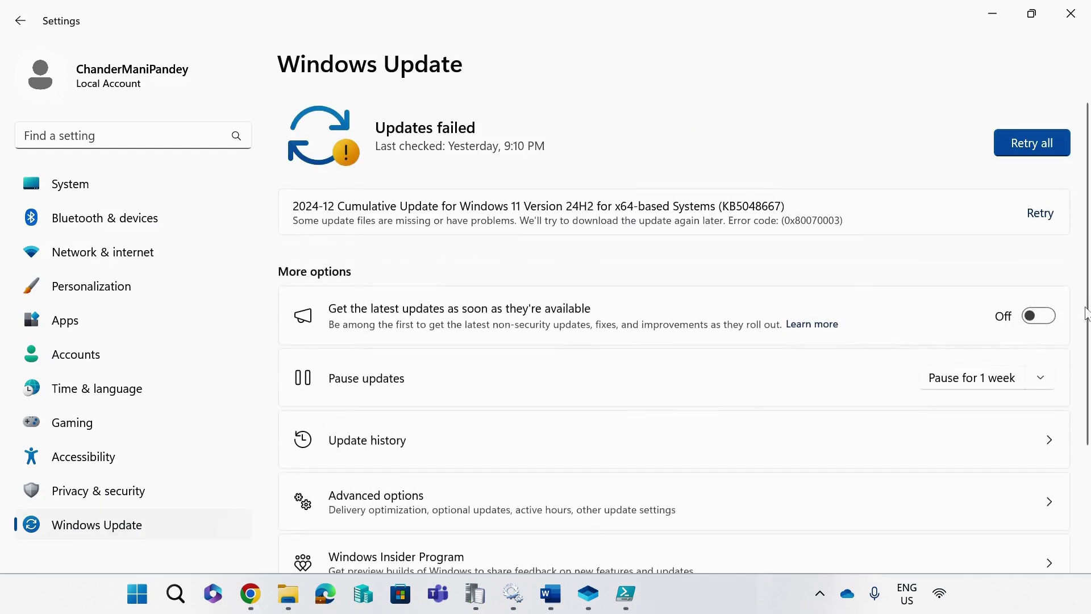
pyautogui.scroll(-2, 1085, 313)
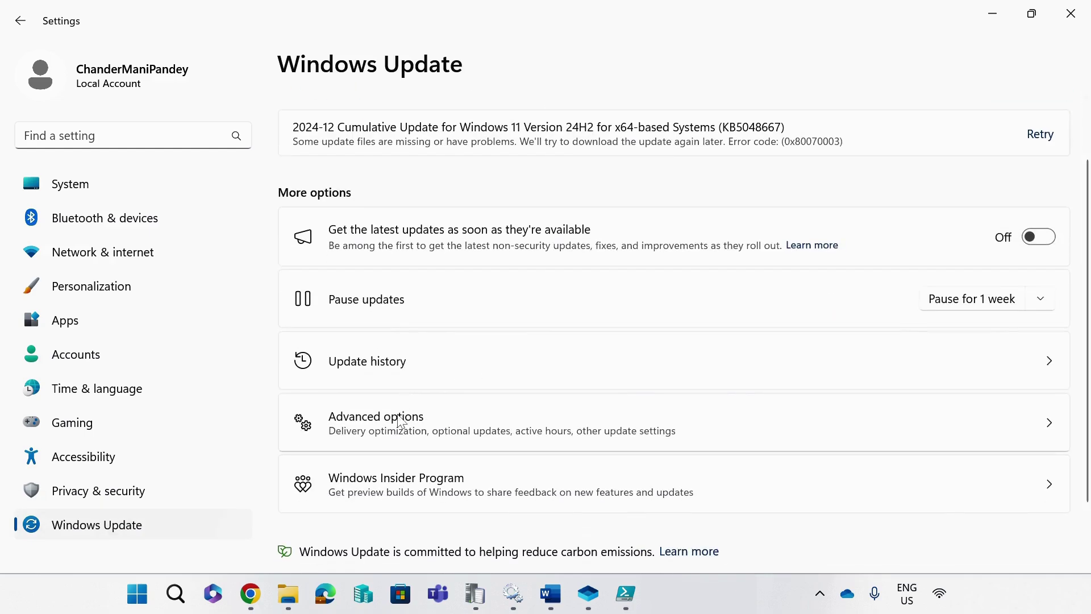
pyautogui.click(380, 369)
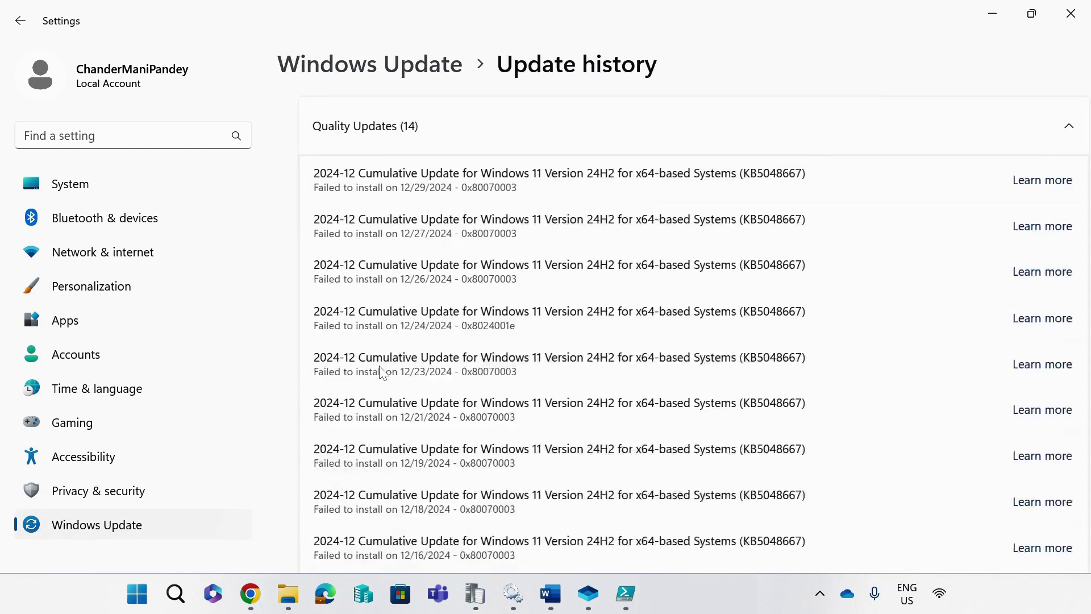
pyautogui.click(1064, 144)
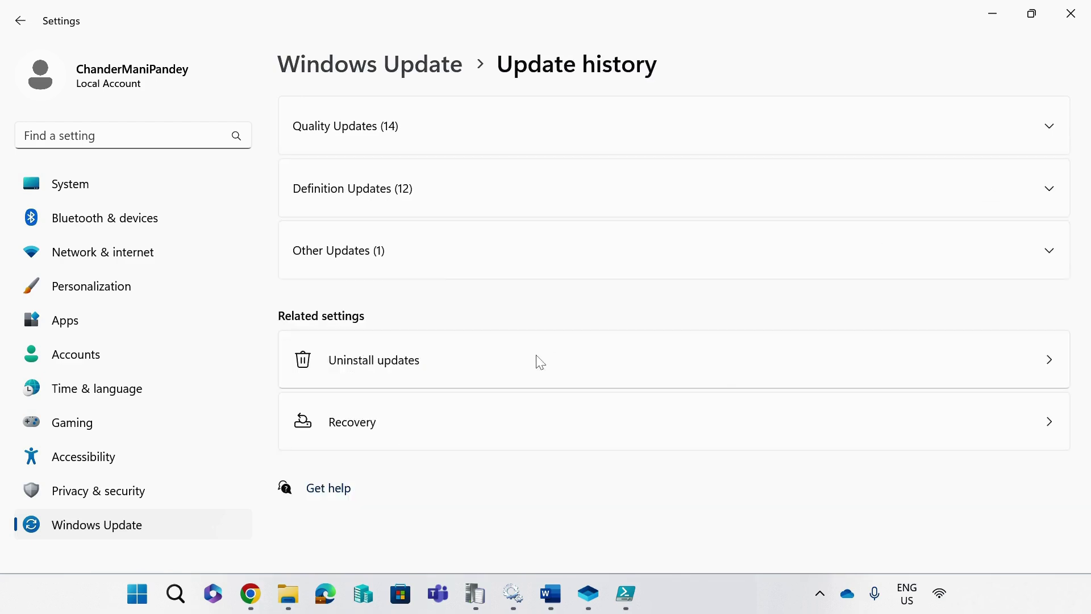
pyautogui.click(364, 373)
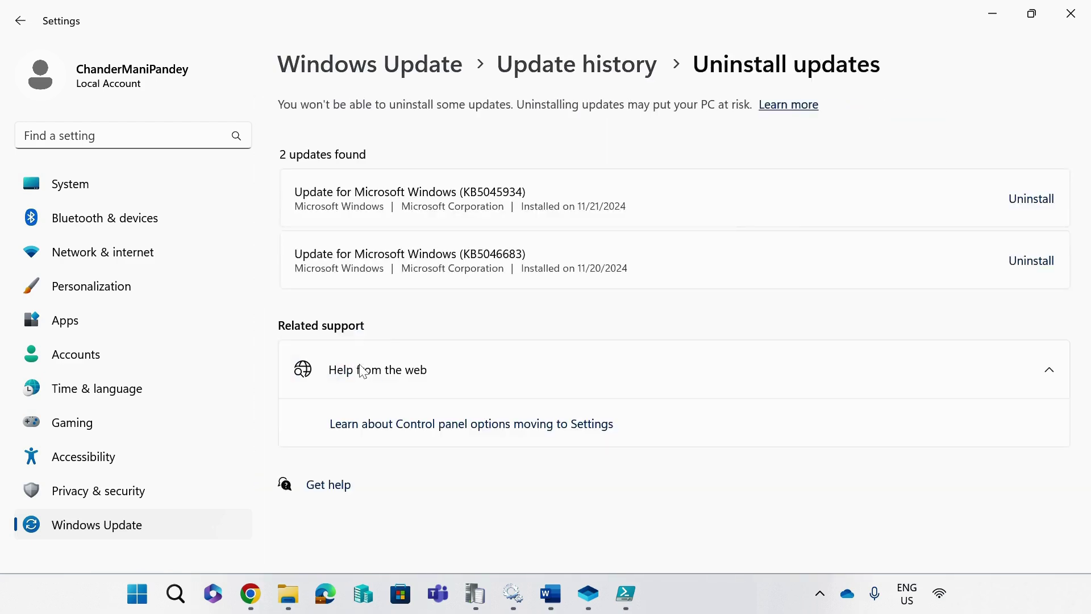
# - Compare the updates on the Uninstall updates page with hotfix IDs KB5045934 and KB5046683 in the script output
pyautogui.moveTo(511, 17); pyautogui.dragTo(884, 48)
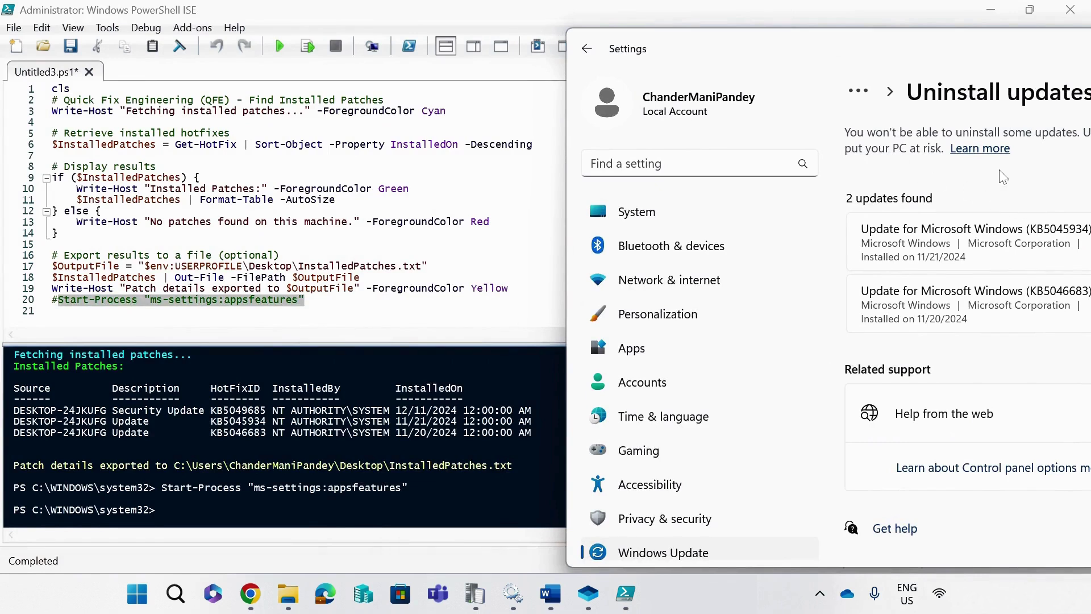
pyautogui.moveTo(959, 46); pyautogui.dragTo(877, 47)
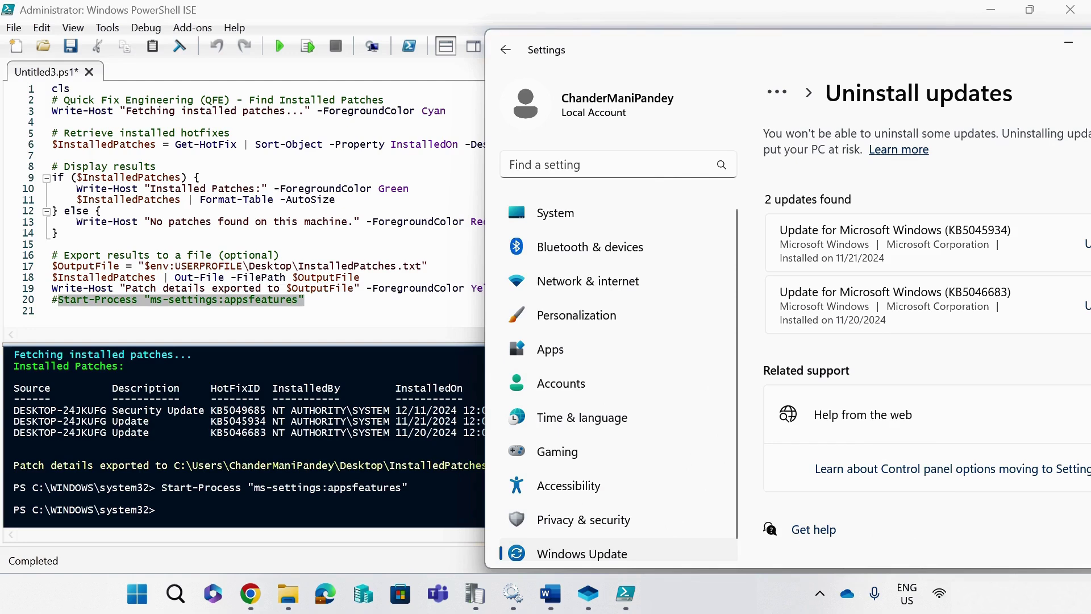
pyautogui.click(162, 509)
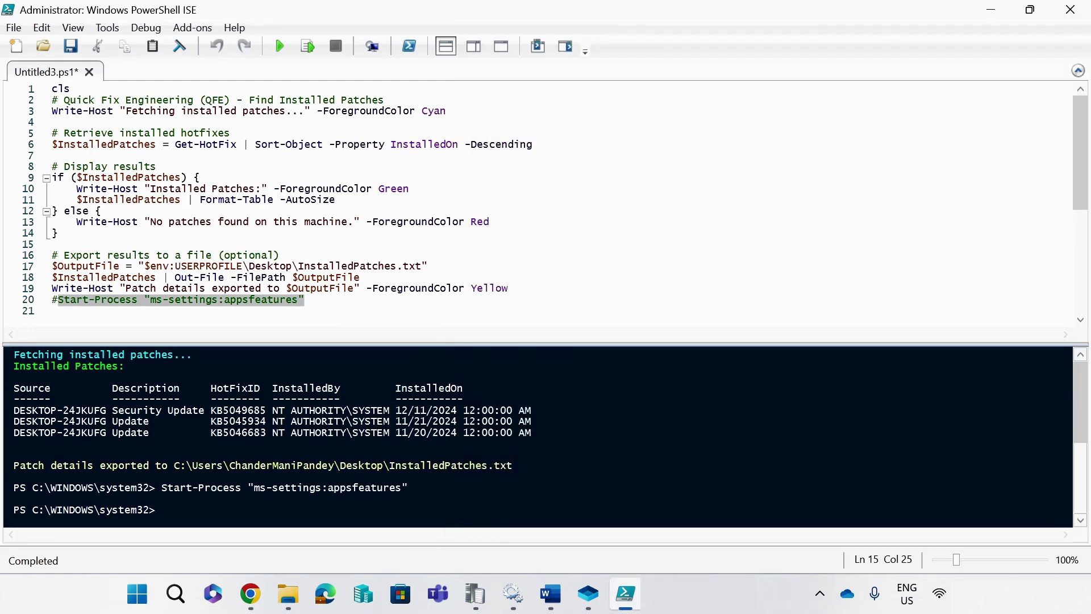
pyautogui.doubleClick(261, 421)
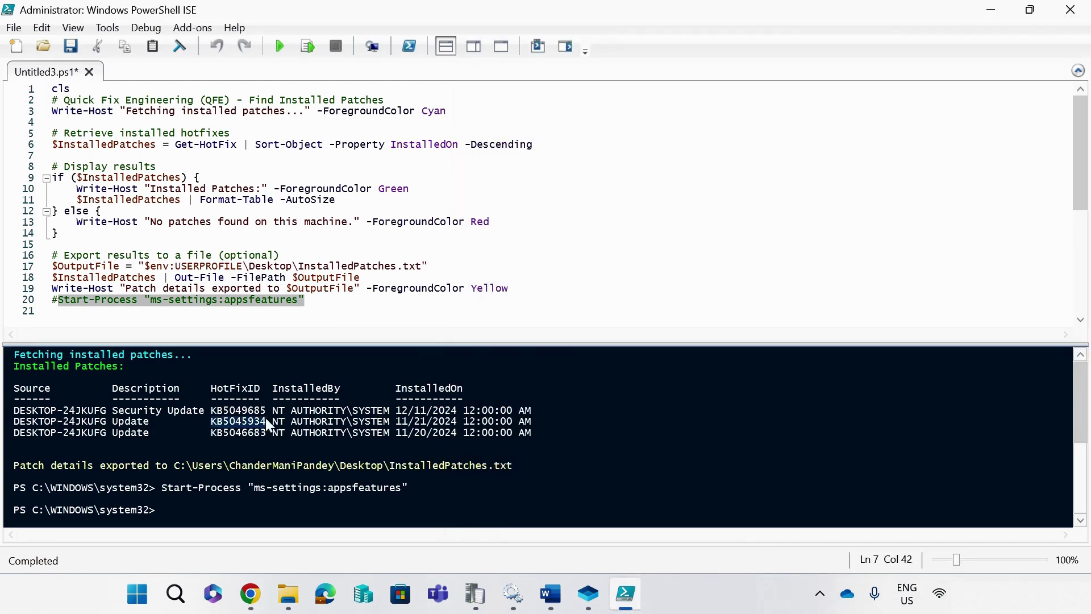
pyautogui.hotkey('alt', 'Tab')
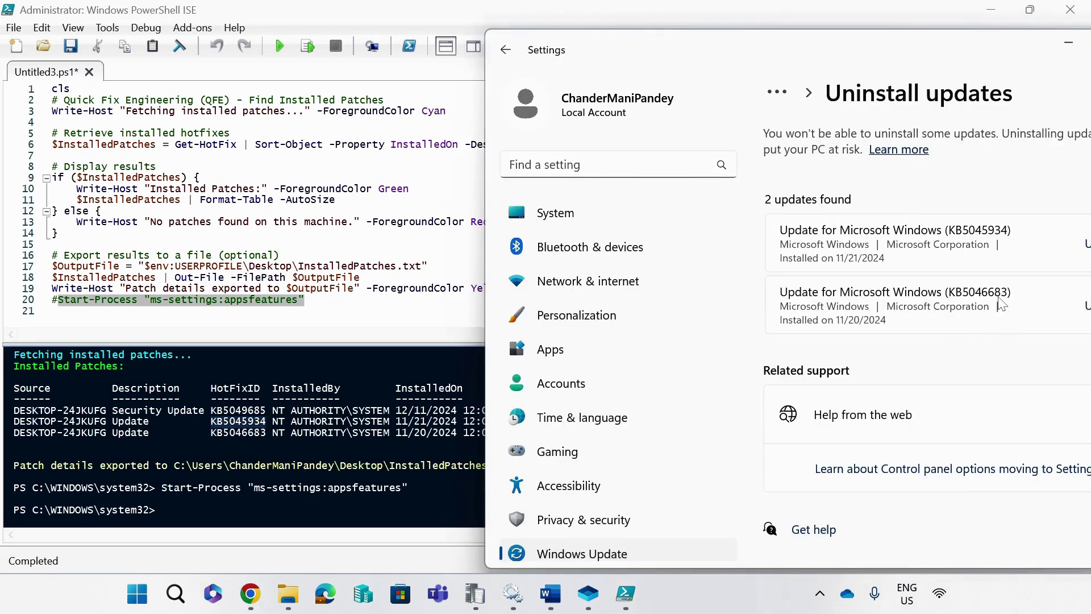
pyautogui.doubleClick(238, 433)
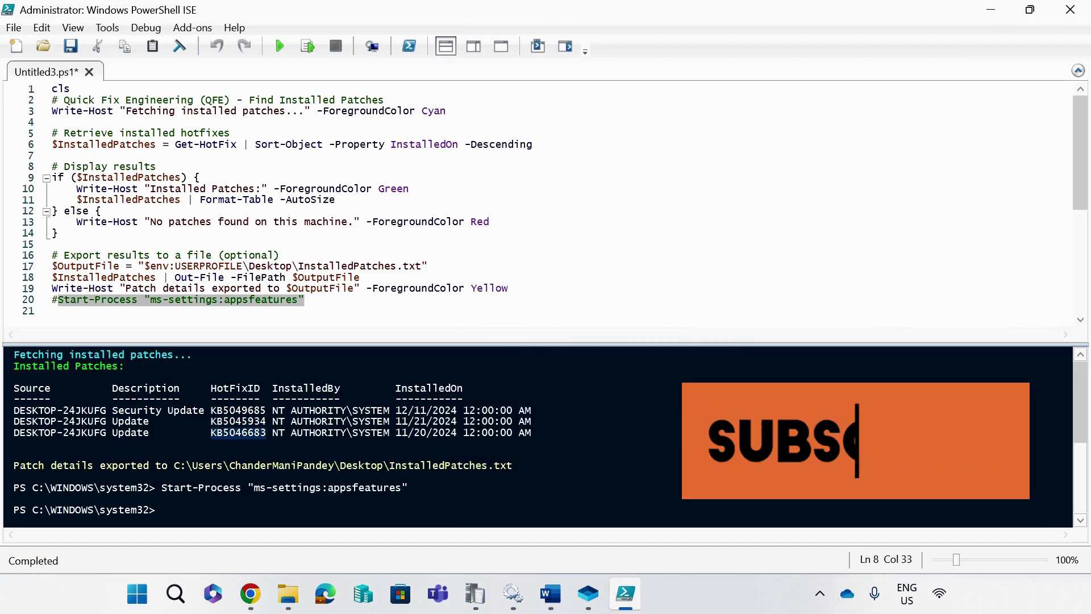
pyautogui.click(508, 288)
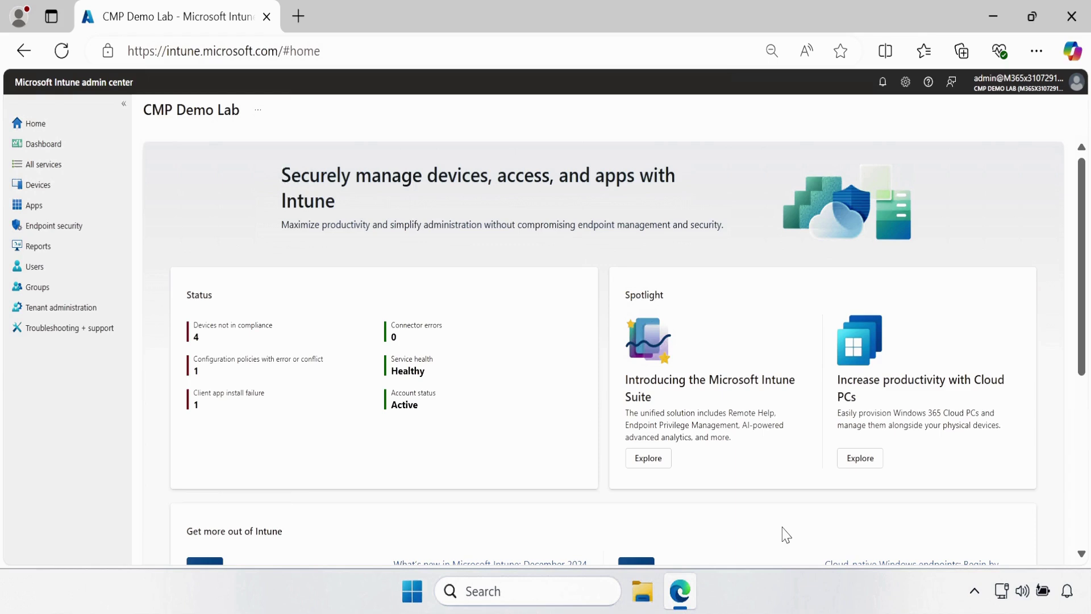
# - In the Microsoft Intune admin center, start a new device configuration policy for Windows 10 and later with the Properties catalog profile type
pyautogui.click(38, 188)
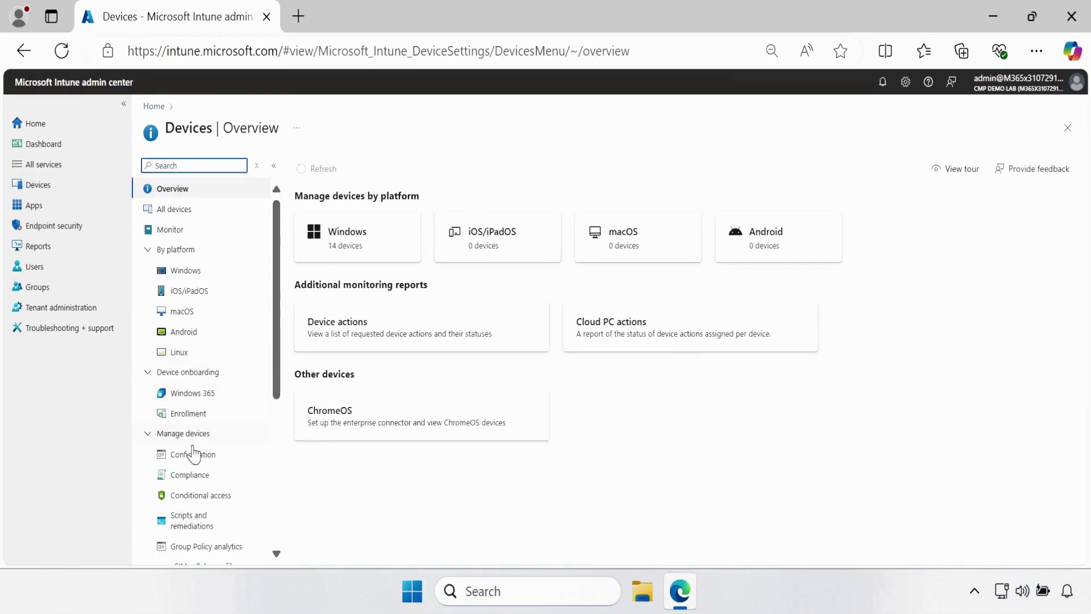
pyautogui.click(208, 458)
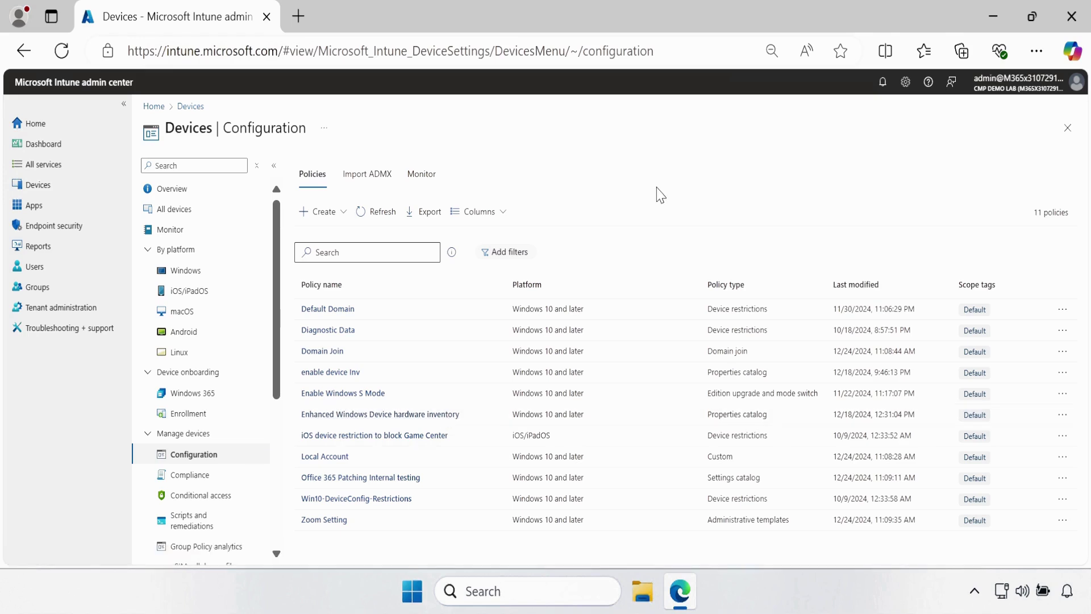
pyautogui.click(327, 211)
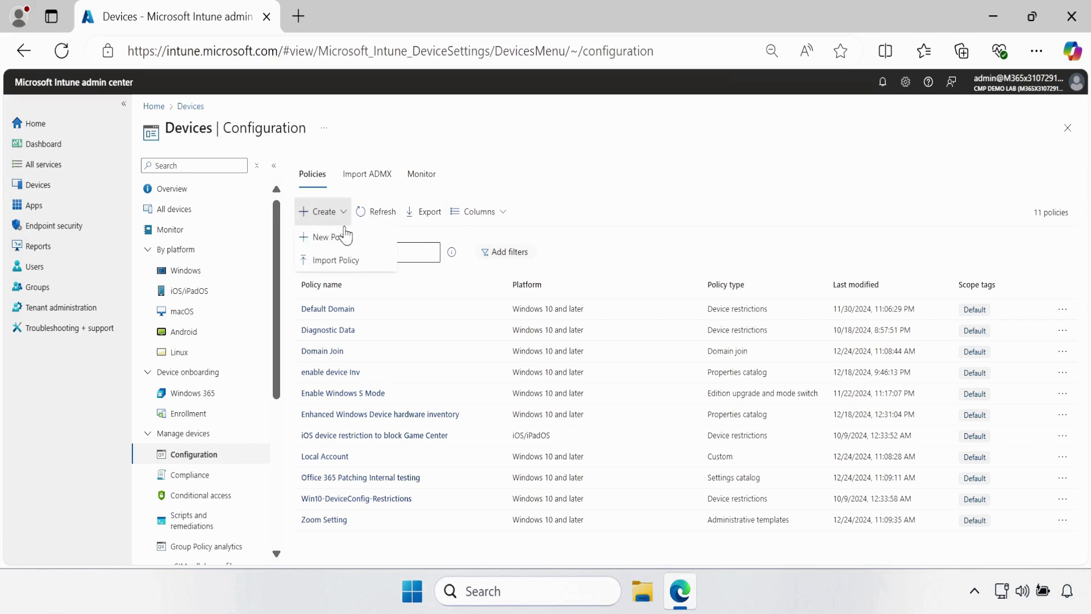
pyautogui.click(340, 248)
pyautogui.click(824, 173)
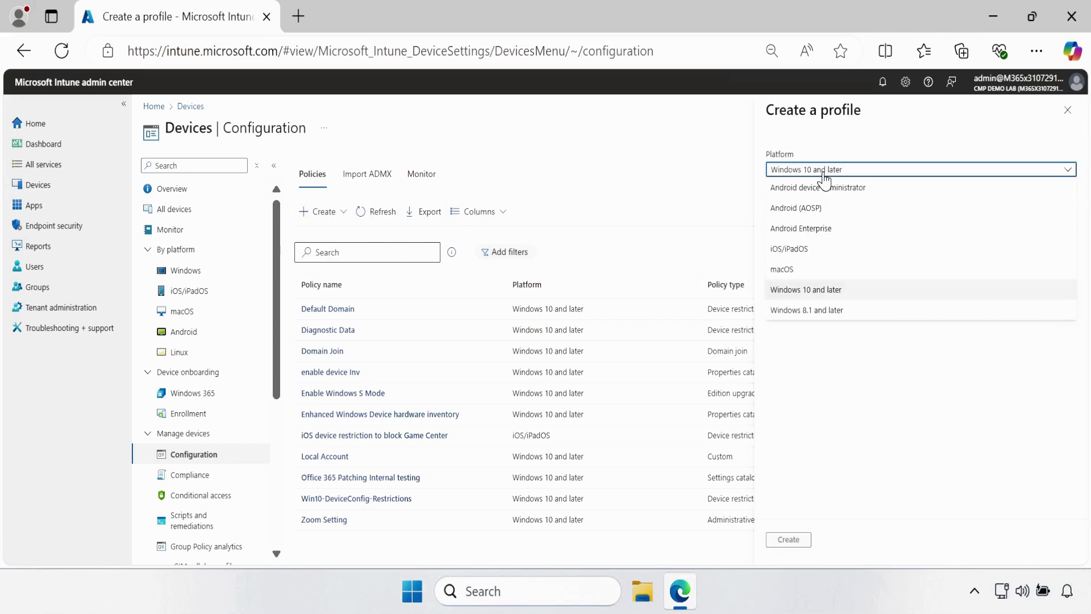
pyautogui.click(809, 295)
pyautogui.press('Tab')
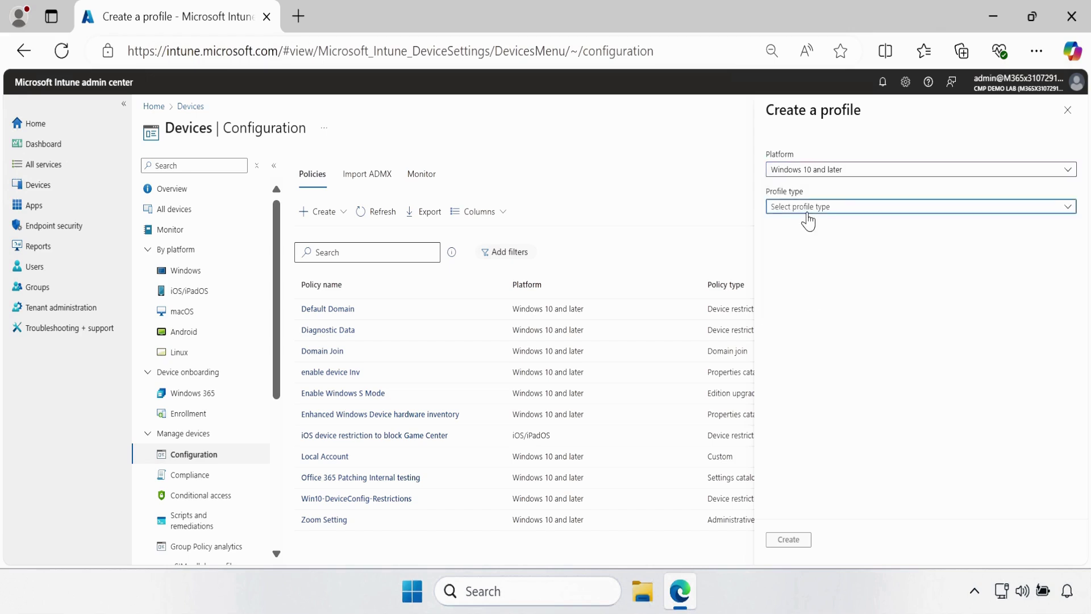
pyautogui.click(805, 211)
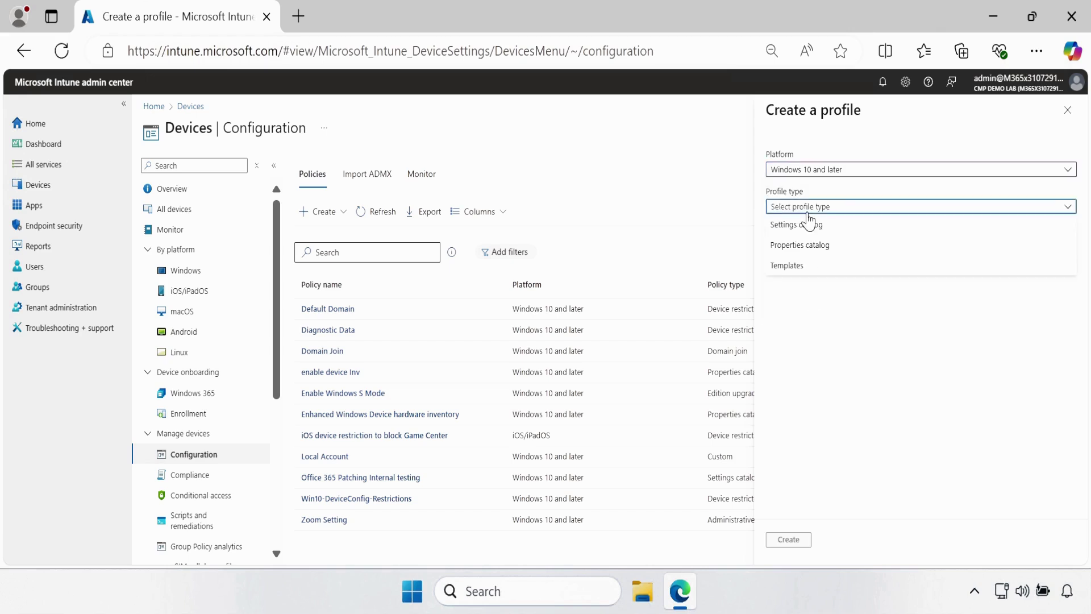
pyautogui.click(815, 255)
pyautogui.click(790, 540)
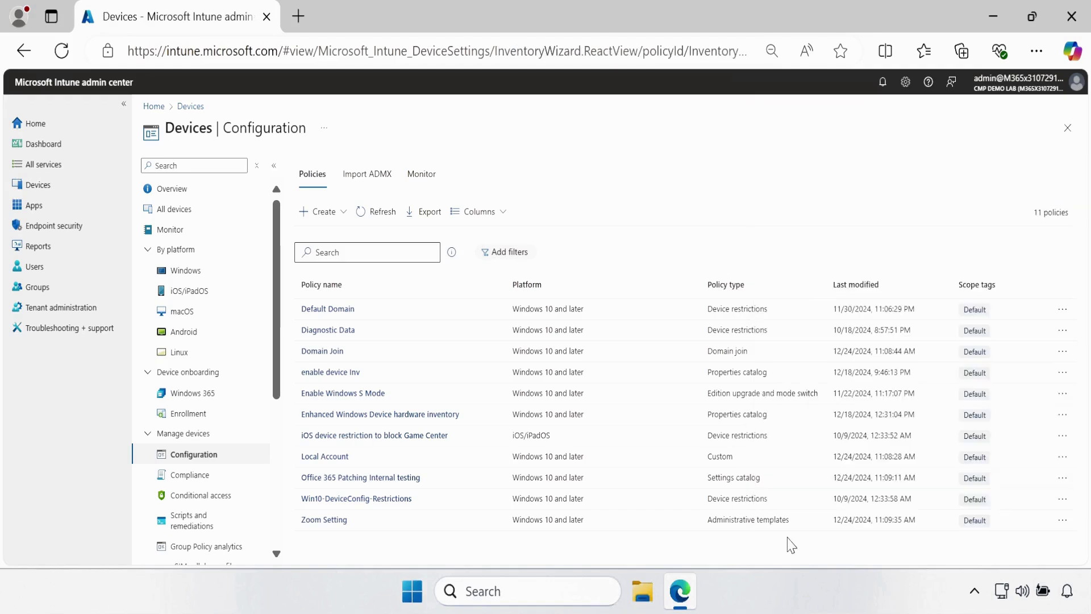
# - Enter "Enable Quick Fix Engineering (QFE)" as the profile's name and description, and continue to the configuration properties
pyautogui.click(273, 222)
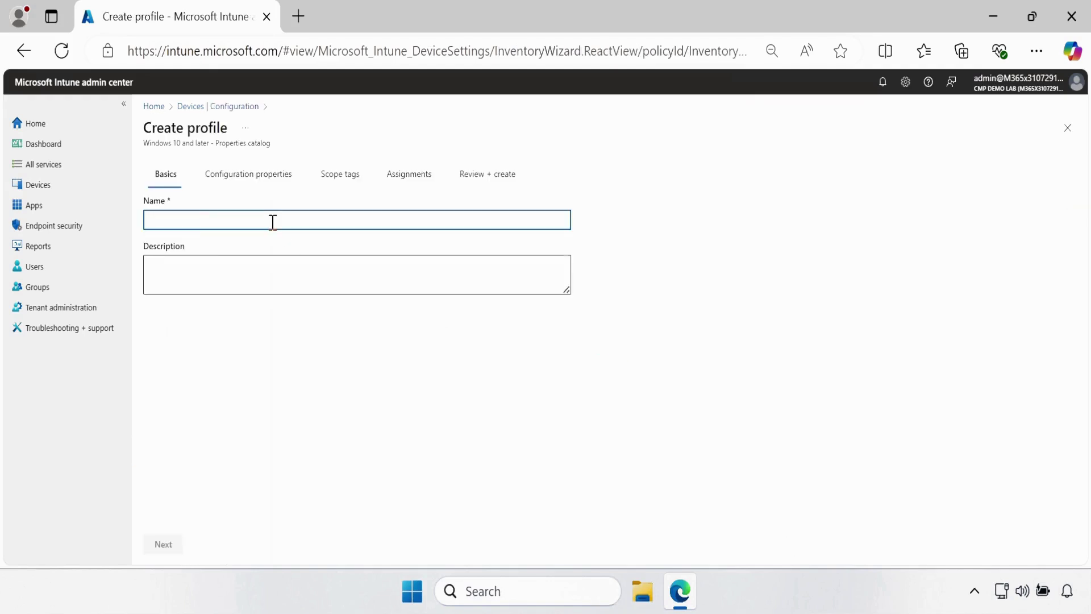
pyautogui.write('Enable Quick Fix Engineering (QFE)')
pyautogui.click(249, 270)
pyautogui.write('Enable Quick Fix Engineering (QFE)')
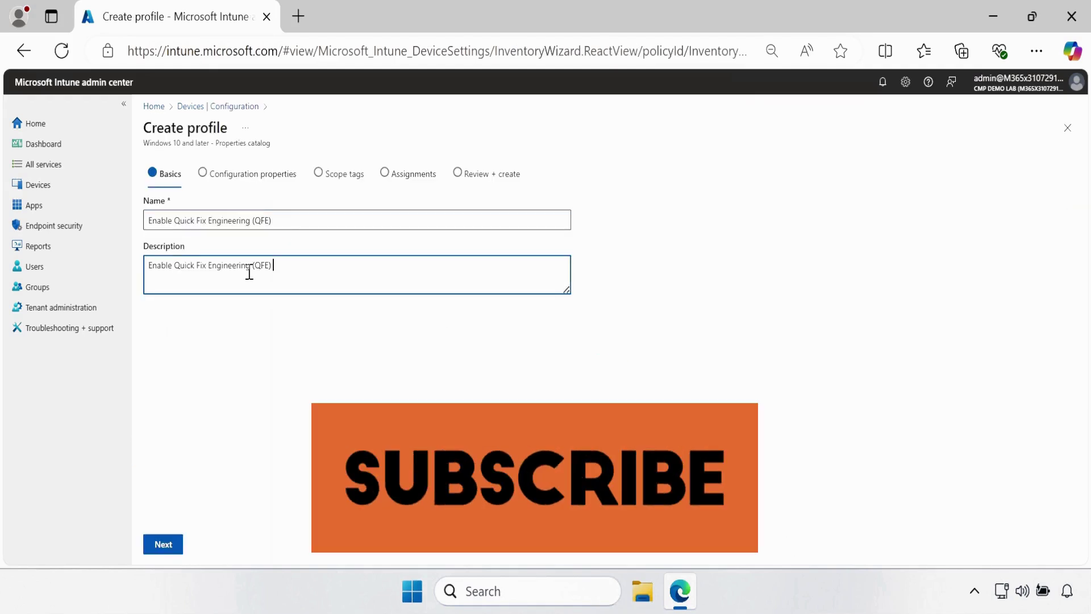
pyautogui.click(163, 544)
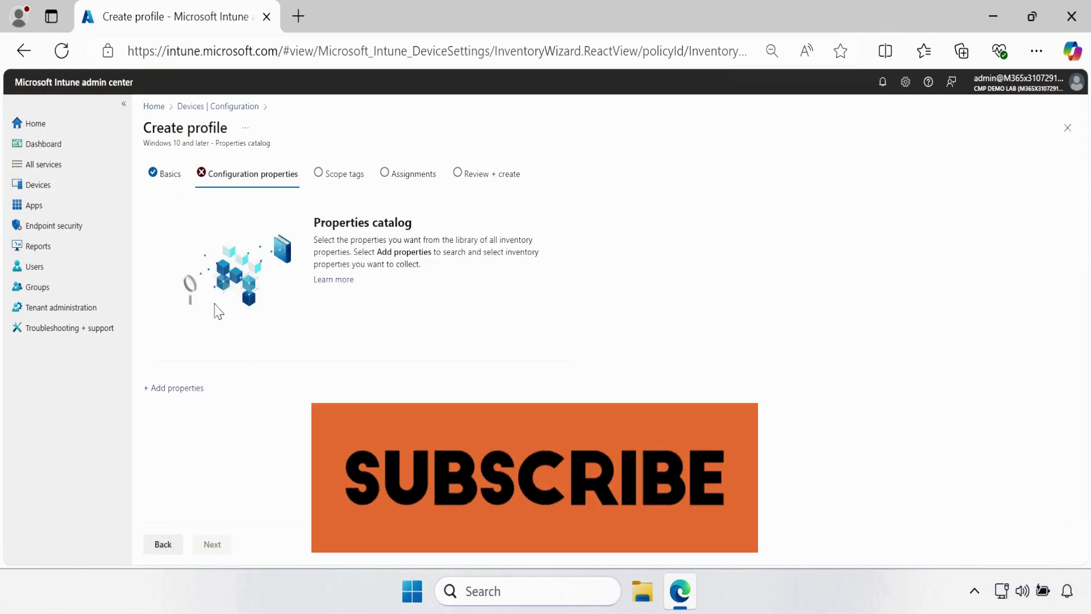
# - Add all Windows QFE properties to the profile and continue past the scope tags
pyautogui.click(171, 389)
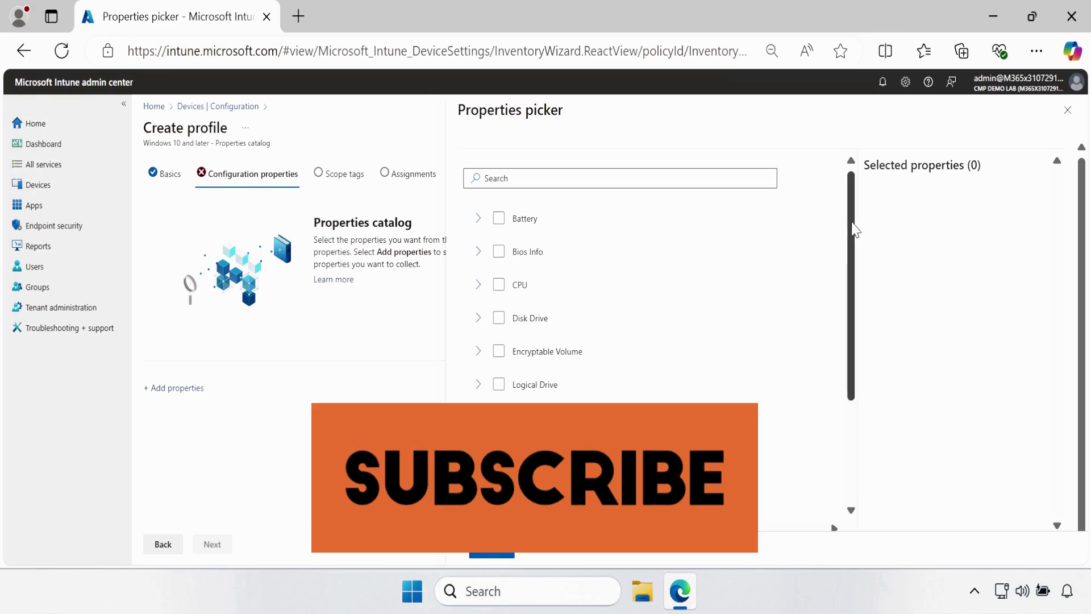
pyautogui.moveTo(854, 231); pyautogui.dragTo(847, 420)
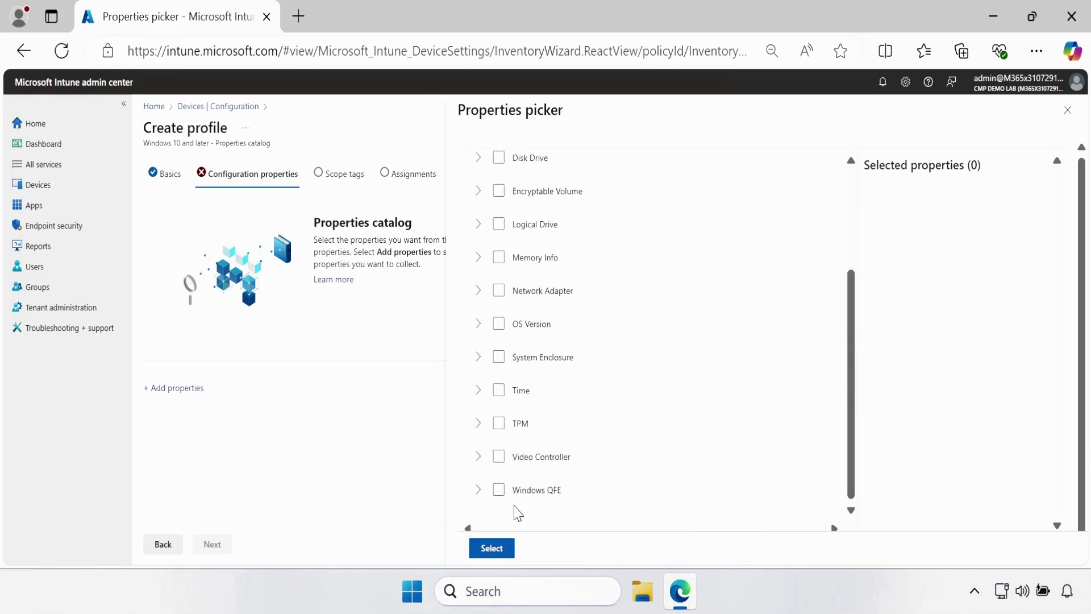
pyautogui.click(499, 491)
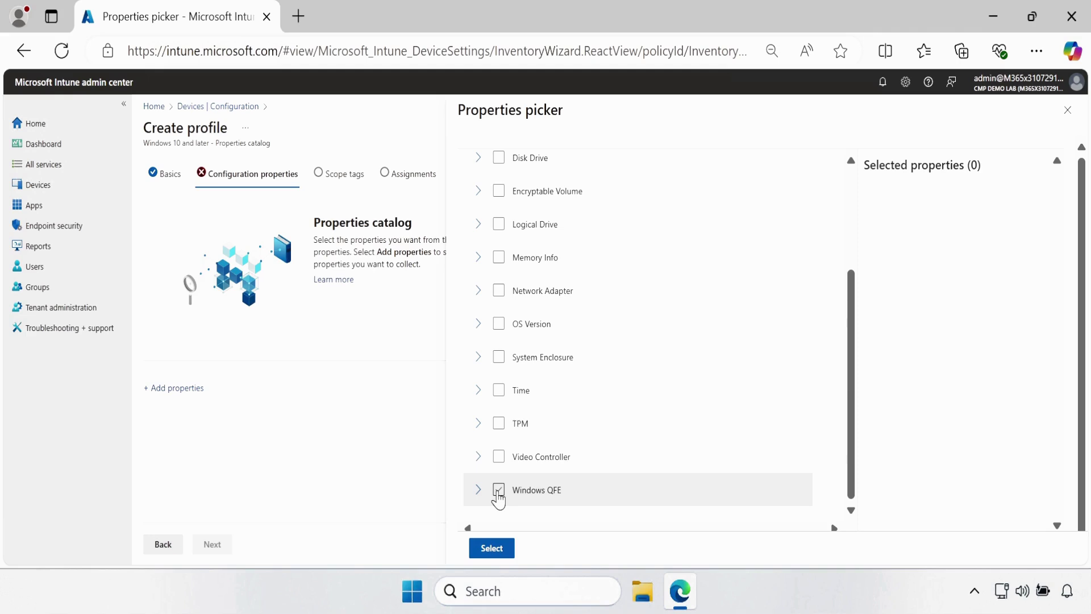
pyautogui.click(499, 490)
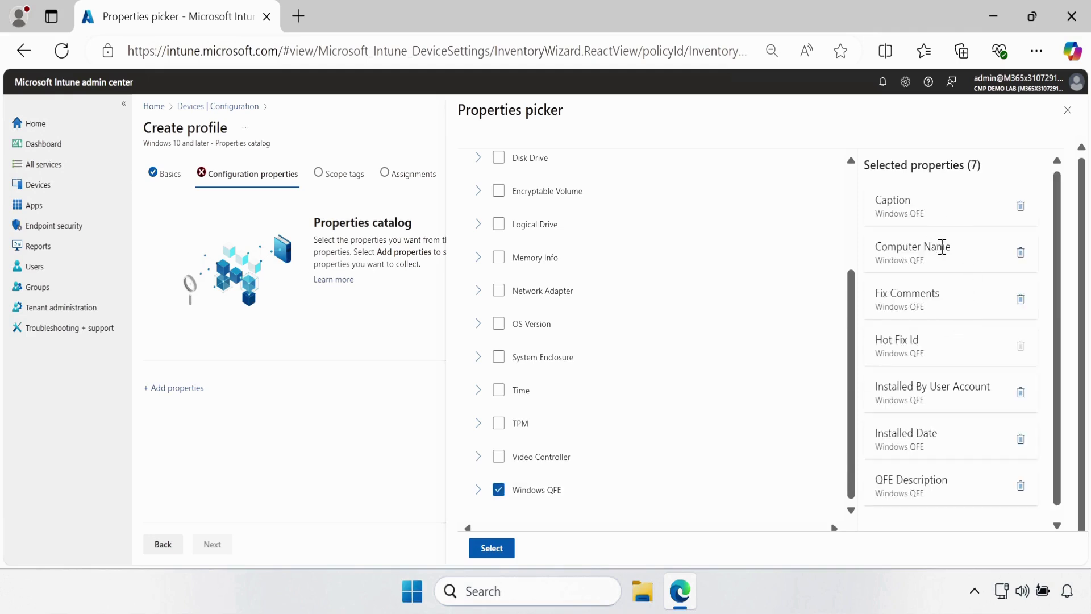
pyautogui.moveTo(1057, 254); pyautogui.dragTo(1055, 314)
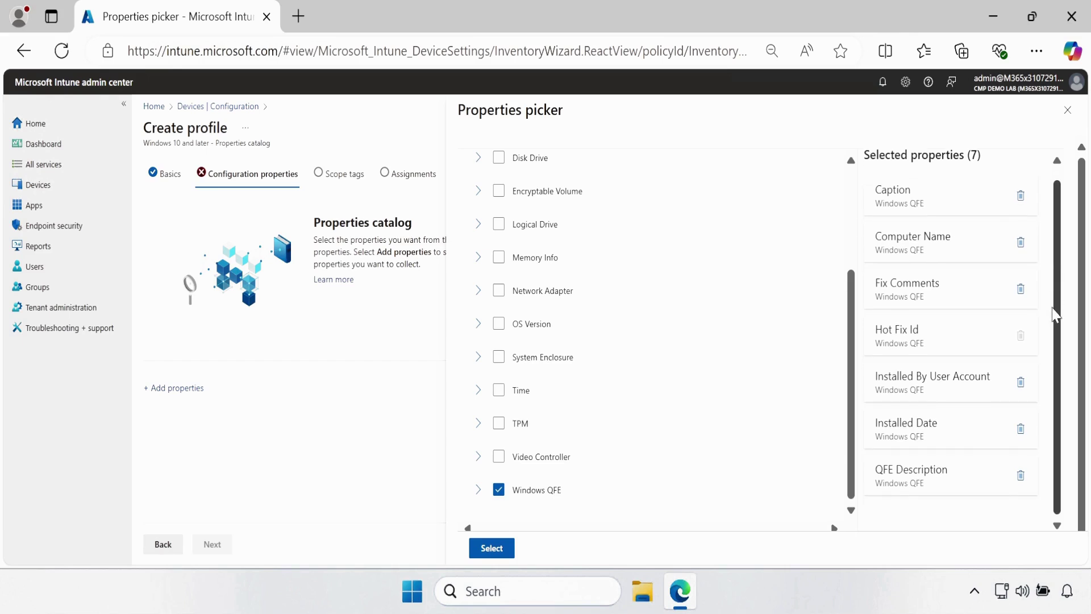
pyautogui.click(492, 548)
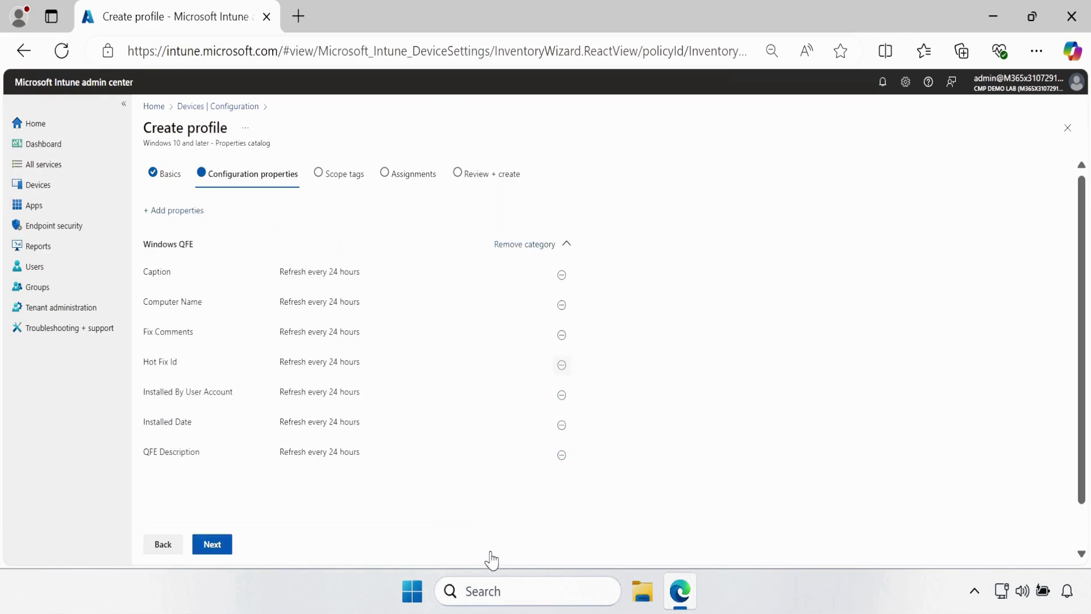
pyautogui.click(212, 546)
pyautogui.click(212, 545)
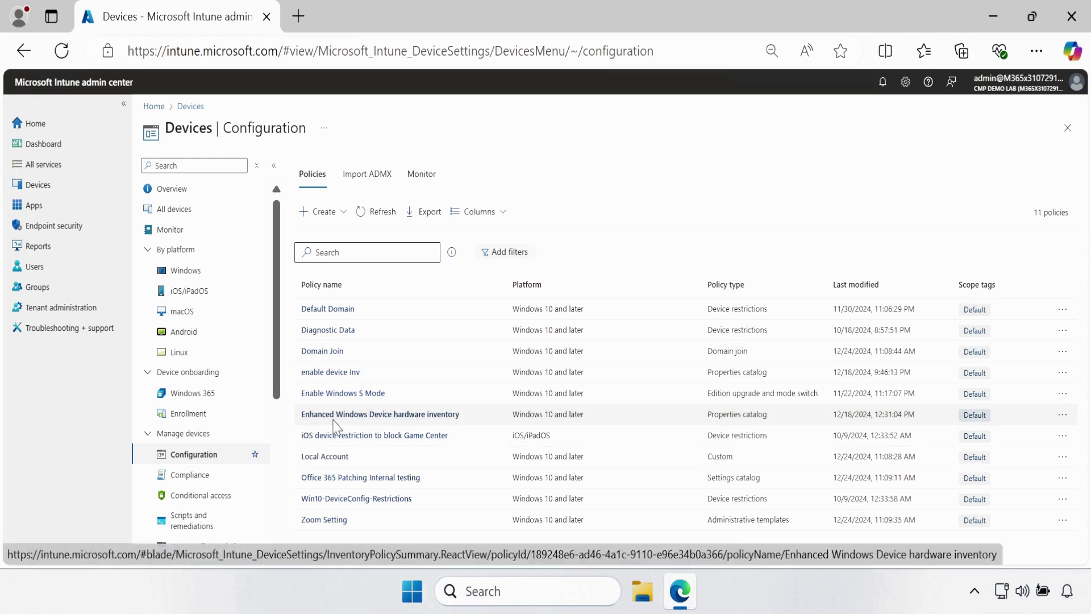
# - Review the check-in status of the Enhanced Windows Device hardware inventory policy and return to the configuration policy list
pyautogui.click(430, 424)
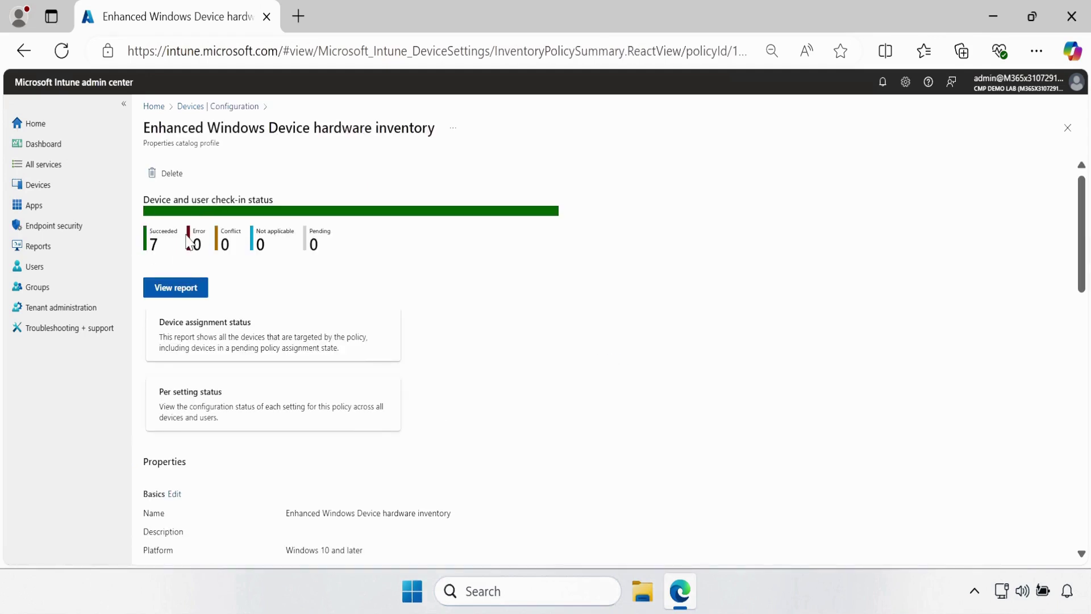
pyautogui.click(223, 108)
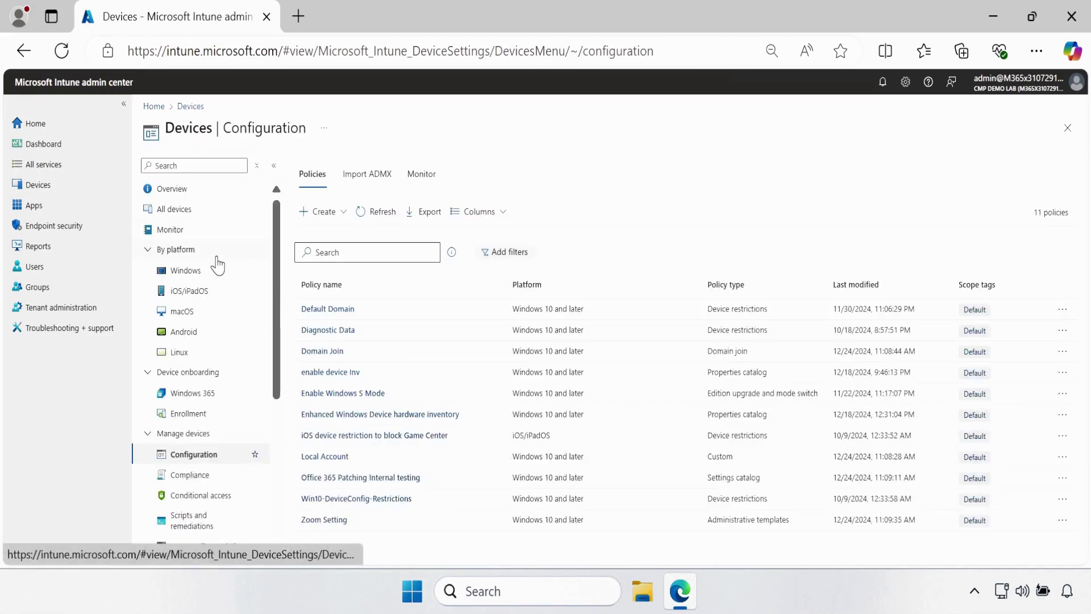
# - Open the Resource explorer of the Windows device CONTOSO-5483625 from the list of Windows devices
pyautogui.click(186, 271)
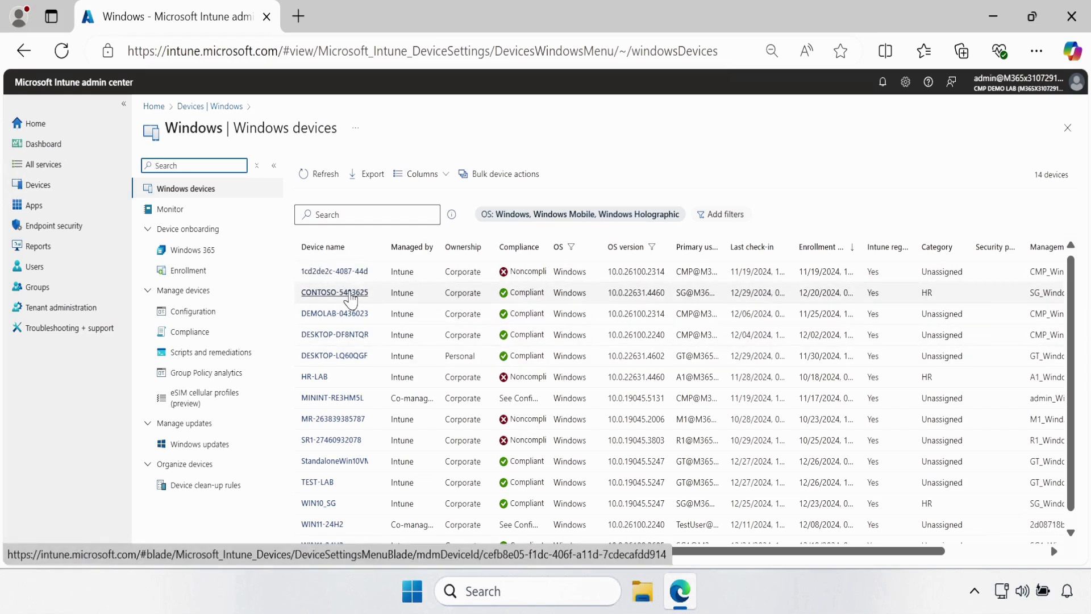
pyautogui.click(340, 293)
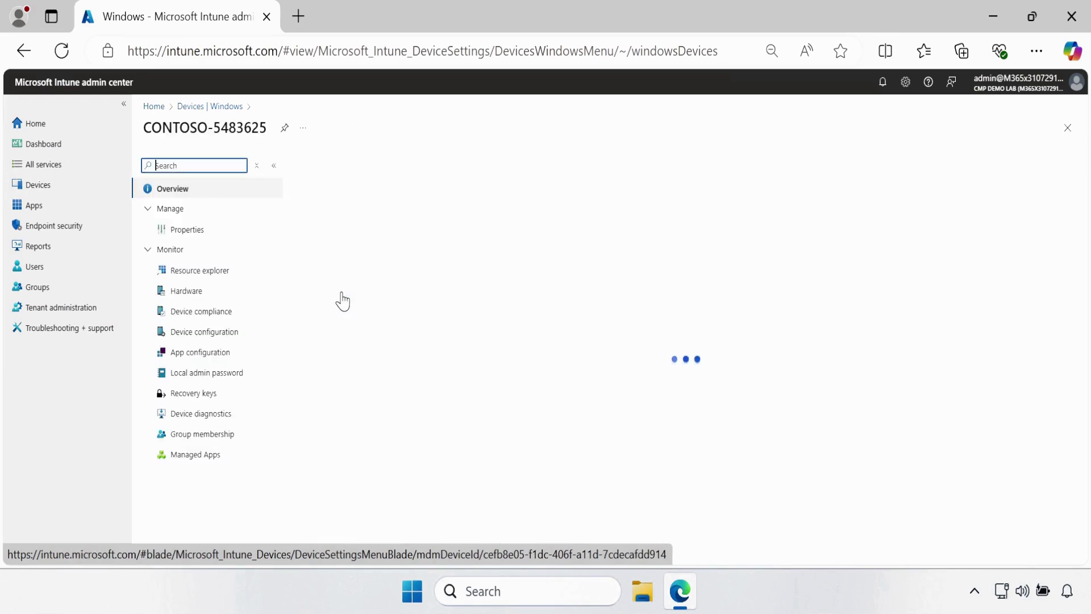
pyautogui.click(209, 276)
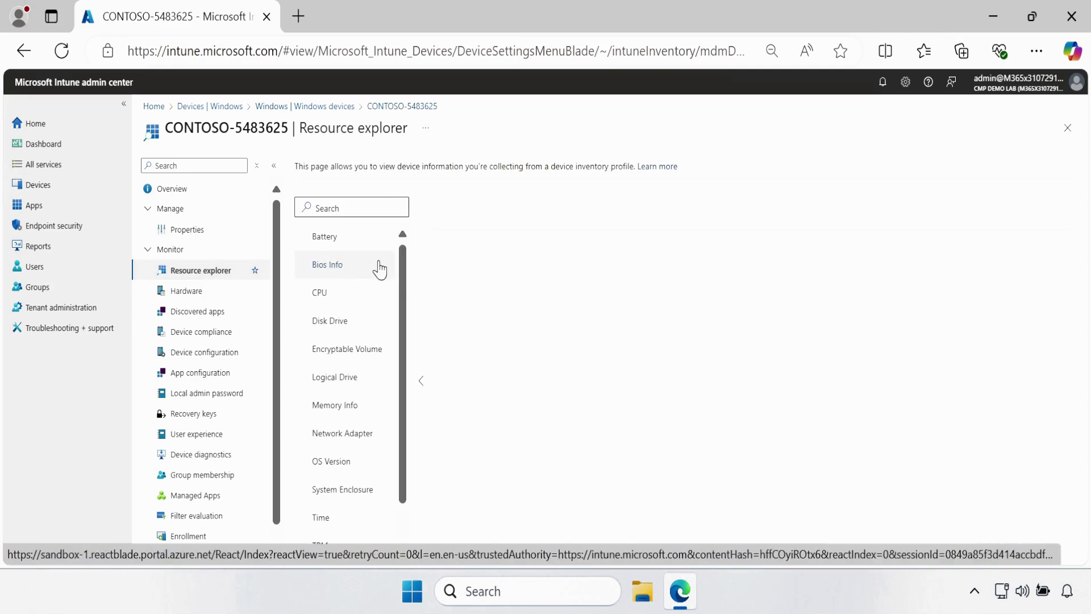
# - Display the device's Windows QFE inventory and review all its columns, from Hot Fix Id to Last updated
pyautogui.moveTo(405, 295); pyautogui.dragTo(404, 495)
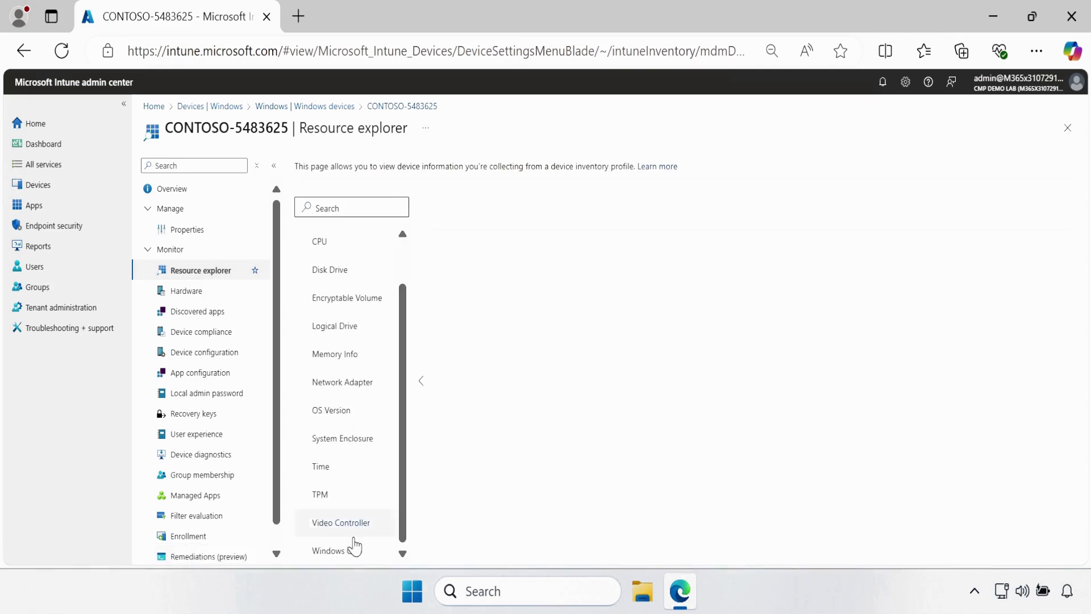
pyautogui.click(327, 561)
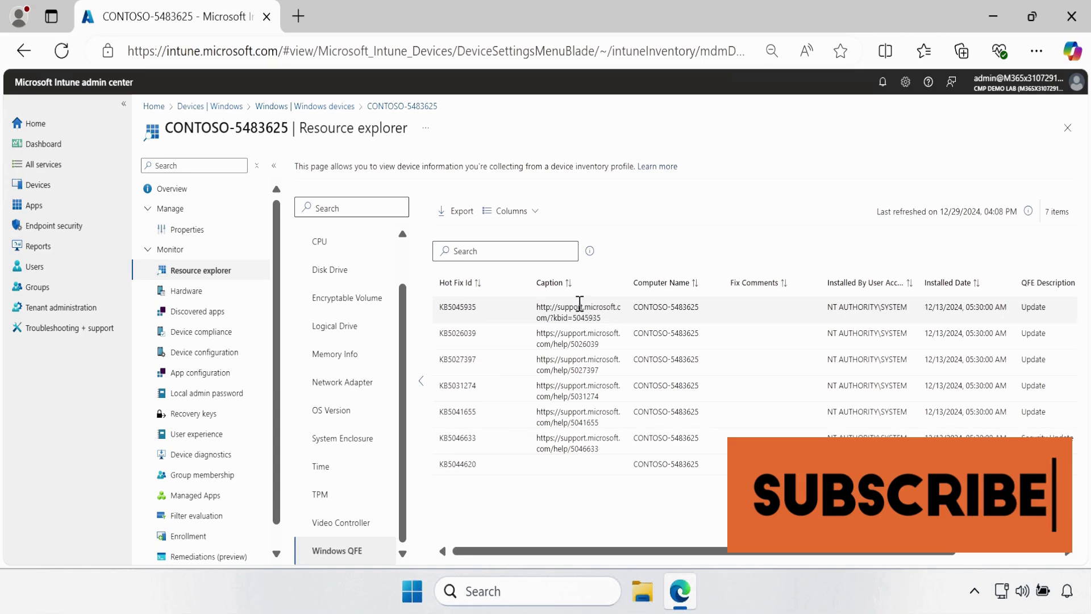
pyautogui.hscroll(3, 682, 511)
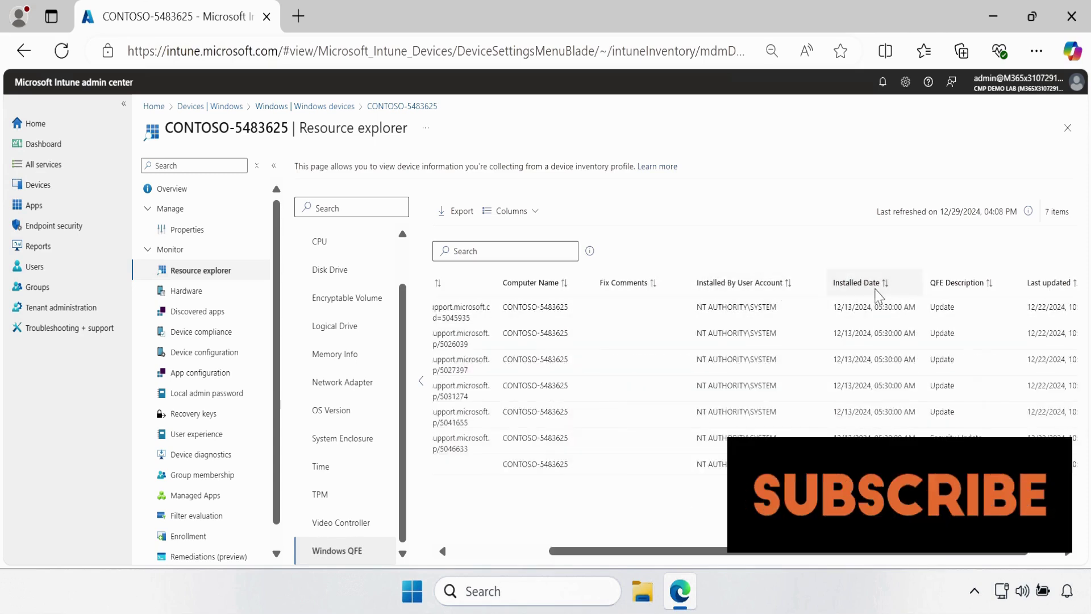
pyautogui.hscroll(1, 962, 339)
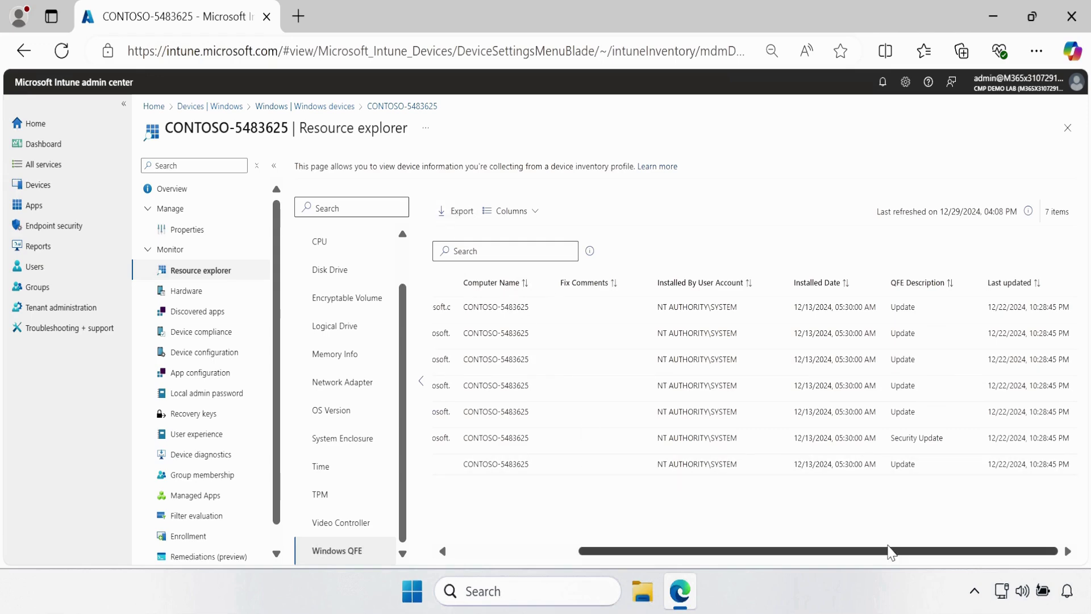
pyautogui.moveTo(889, 551); pyautogui.dragTo(709, 541)
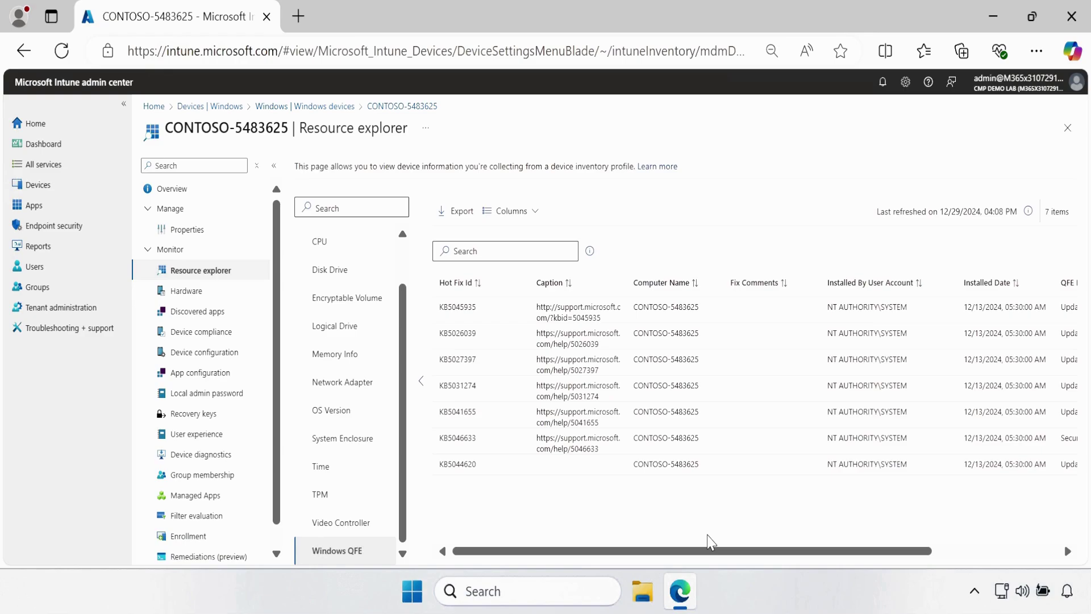